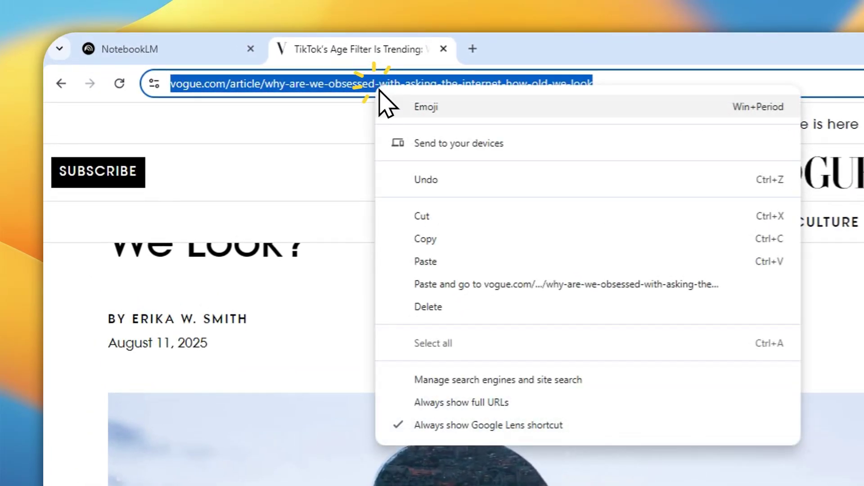
Step: Copy the Vogue article URL into a new notebook as a website source, then return to Vogue
left_click(438, 239)
left_click(175, 49)
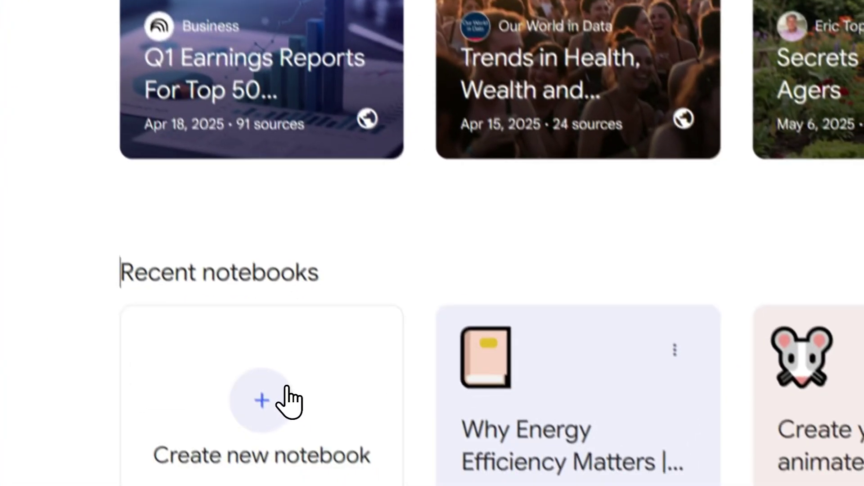
left_click(272, 367)
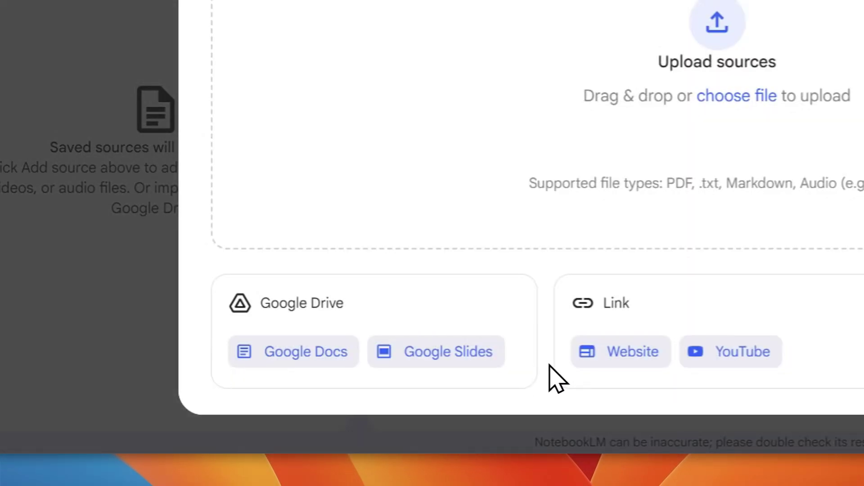
left_click(588, 358)
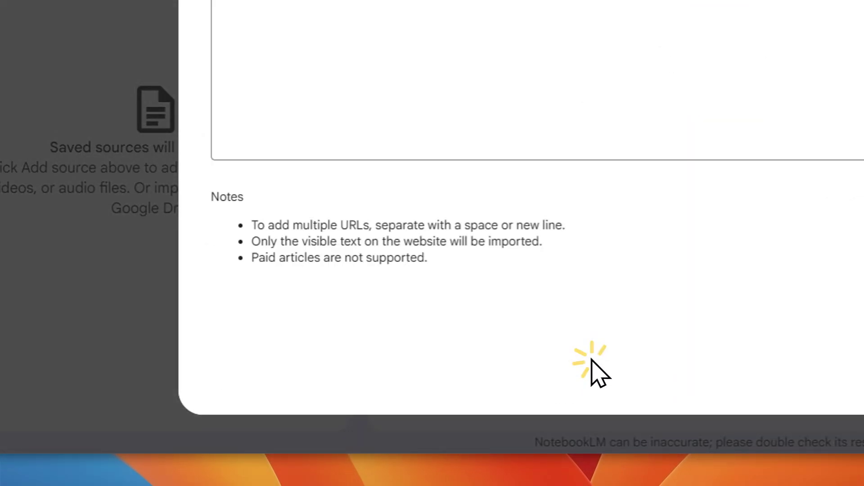
left_click(282, 147)
right_click(282, 147)
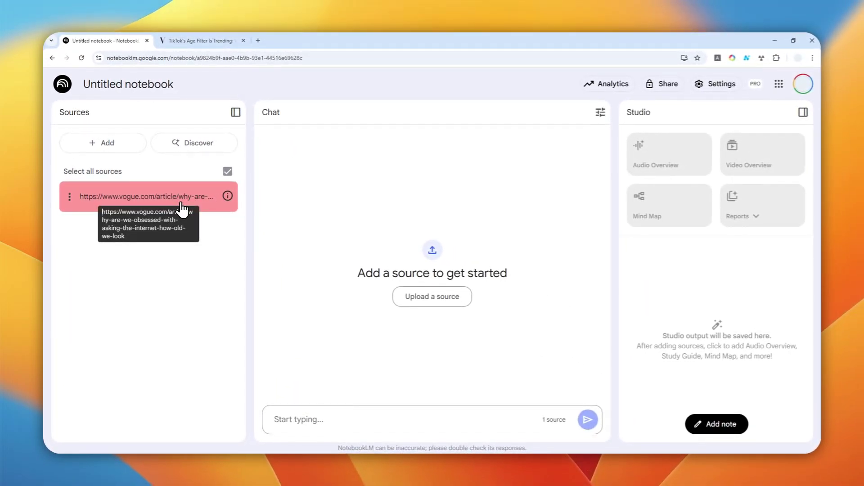
left_click(199, 41)
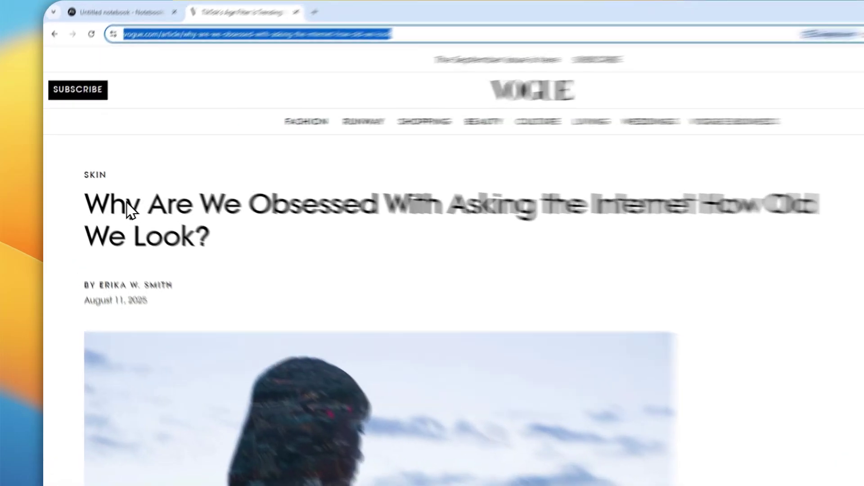
mouse_move(73, 191)
left_mouse_down()
mouse_move(403, 268)
mouse_move(404, 293)
left_mouse_up()
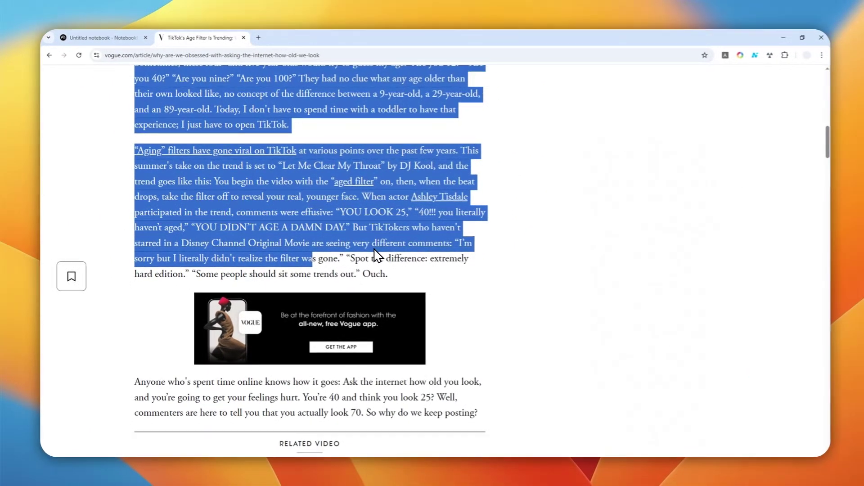
scroll(374, 248, "up", 3)
scroll(374, 248, "up", 1)
scroll(368, 243, "up", 3)
scroll(365, 241, "up", 2)
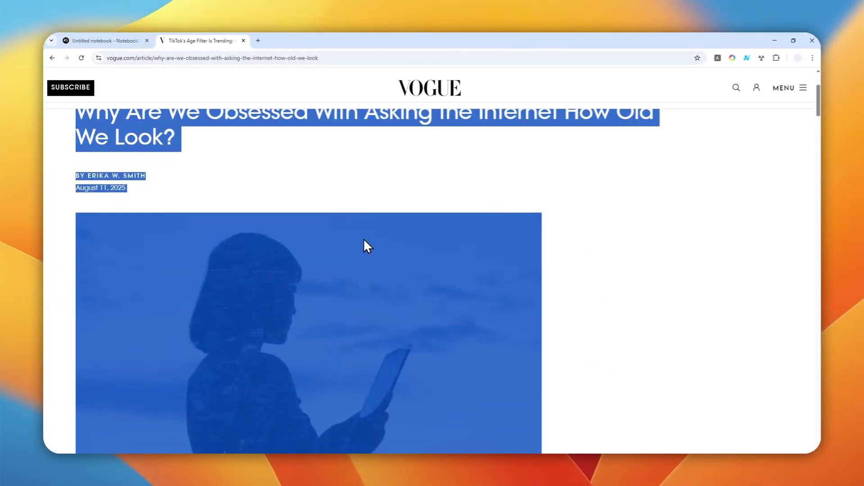
scroll(363, 238, "up", 1)
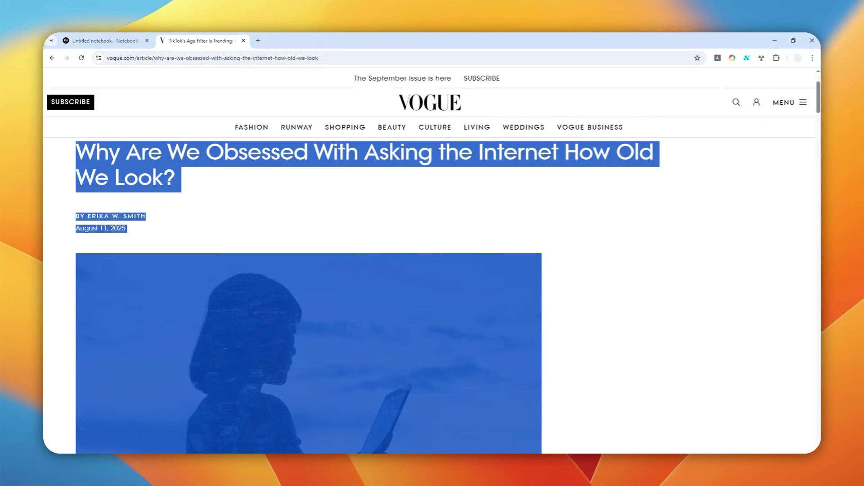
Step: Switch to the pure.md site with Alt+Tab
key("alt+Tab")
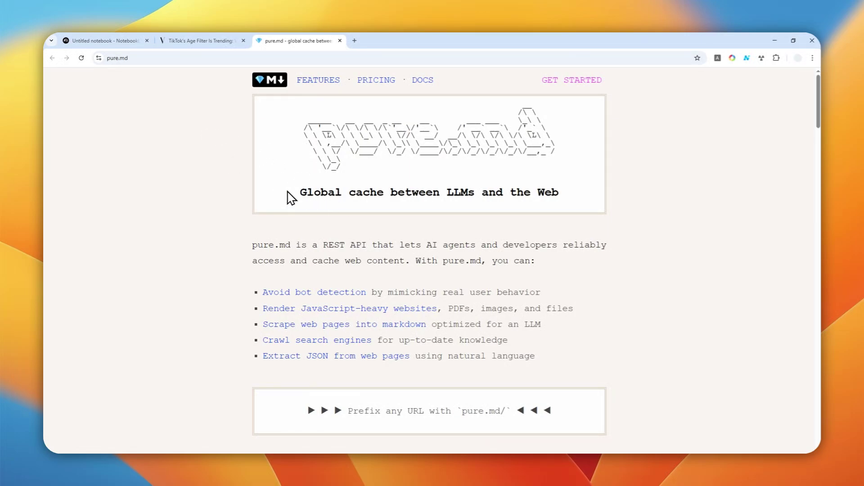
Step: Copy the Vogue article's address again and start adding a new source to the untitled notebook
left_click(199, 42)
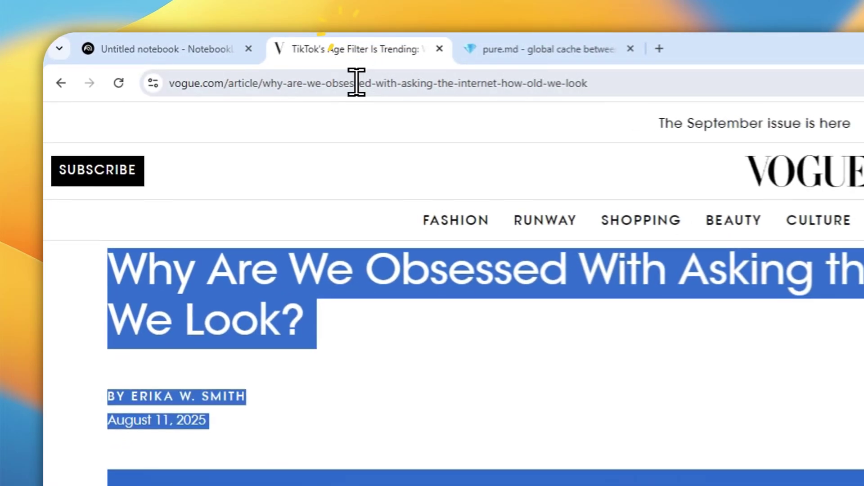
left_click(372, 88)
right_click(372, 89)
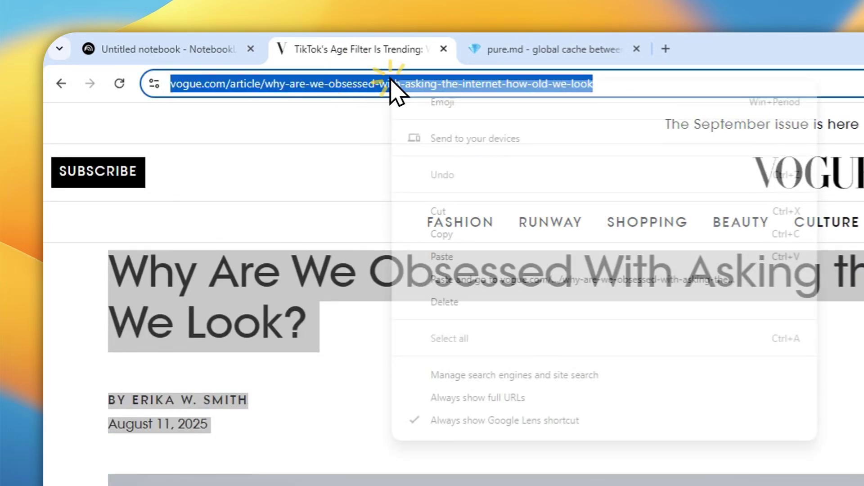
left_click(476, 237)
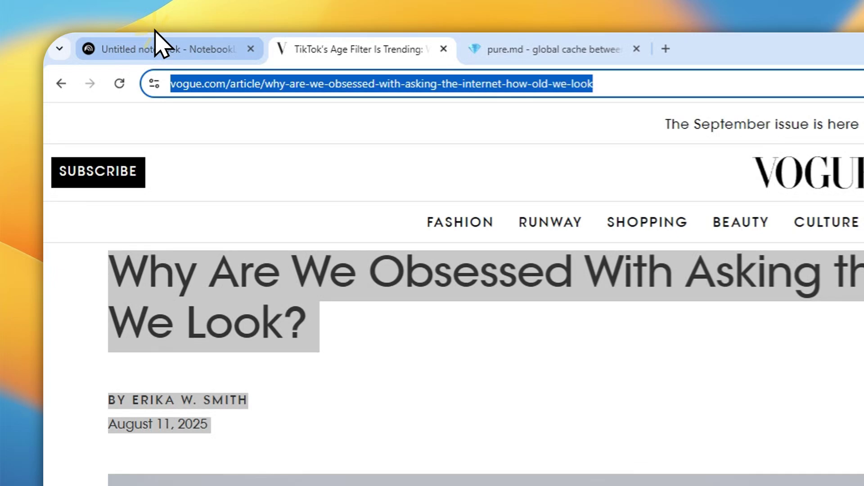
left_click(162, 46)
left_click(162, 255)
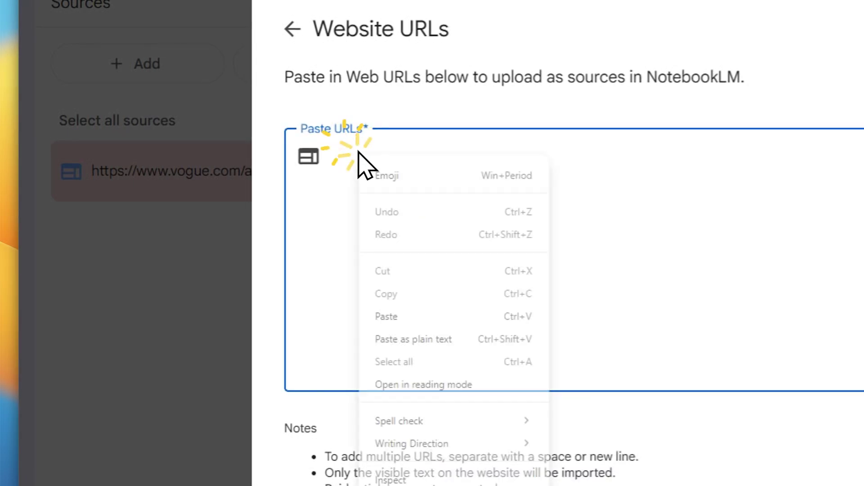
Step: Paste the Vogue address into the URL field and copy the 'pure.md/' prefix to put before it
left_click(436, 314)
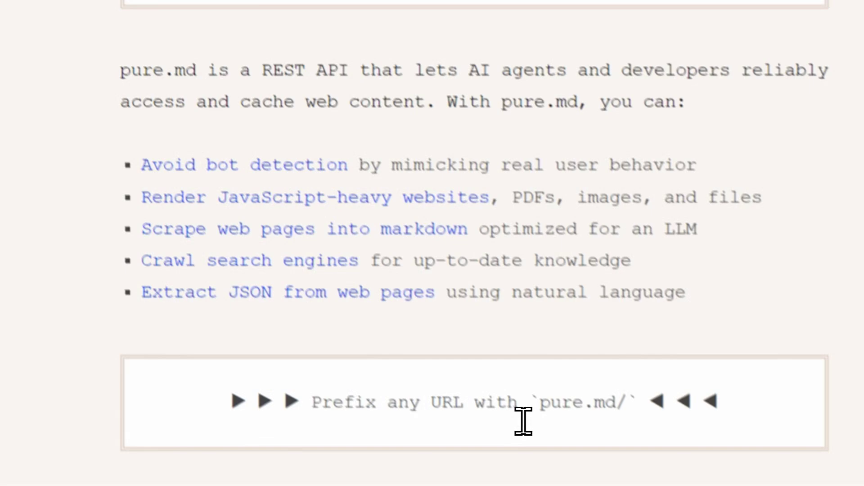
left_click_drag(519, 373, 609, 374)
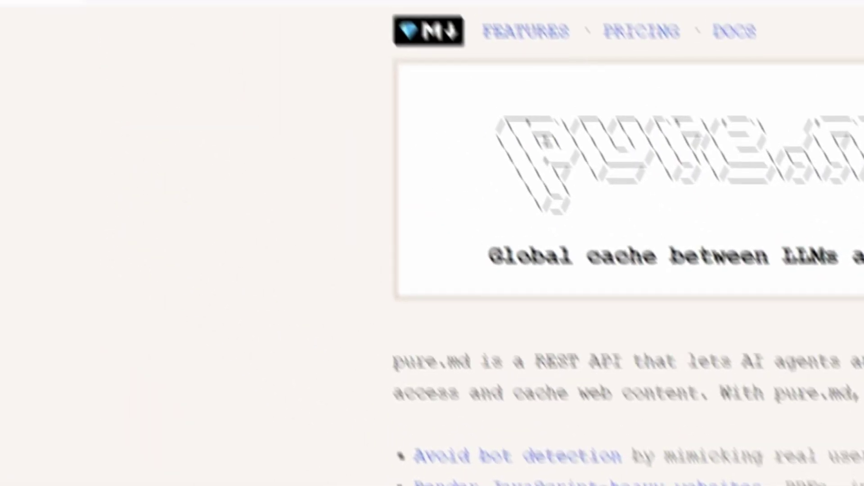
left_click(198, 33)
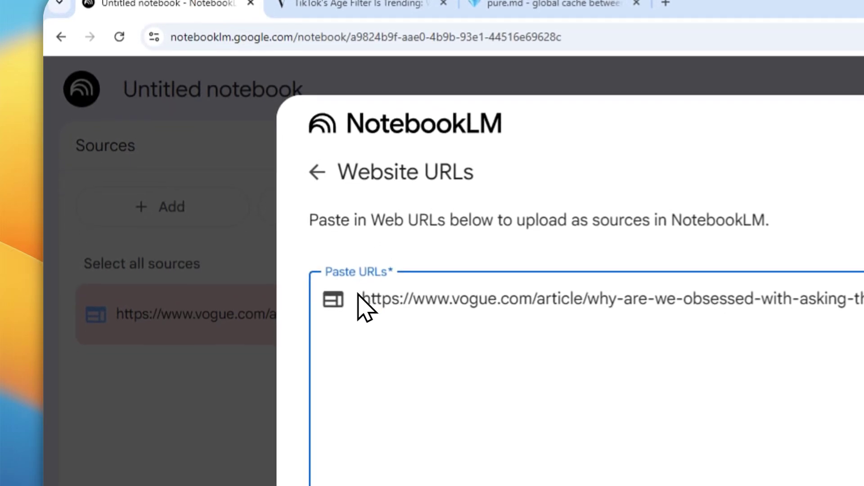
left_click(363, 293)
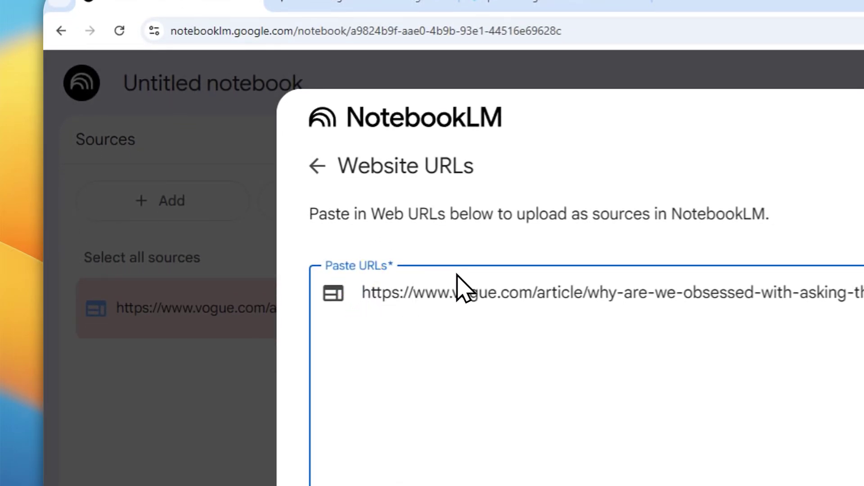
type("https")
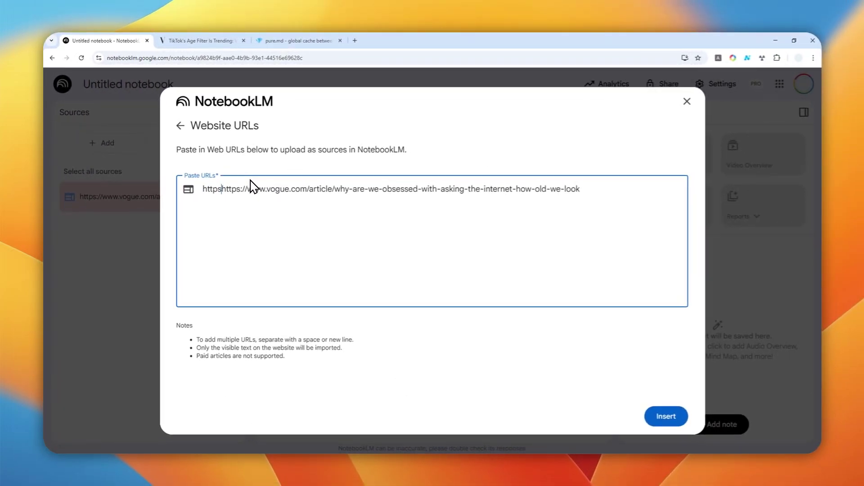
type(":")
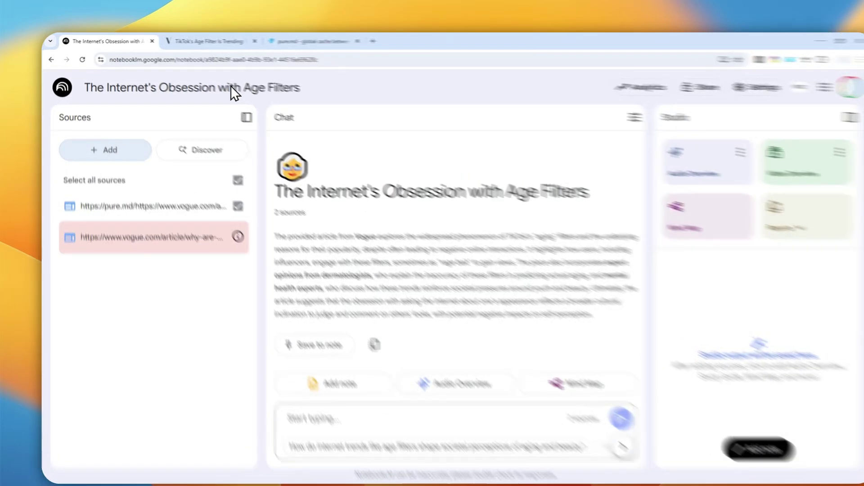
left_click(203, 41)
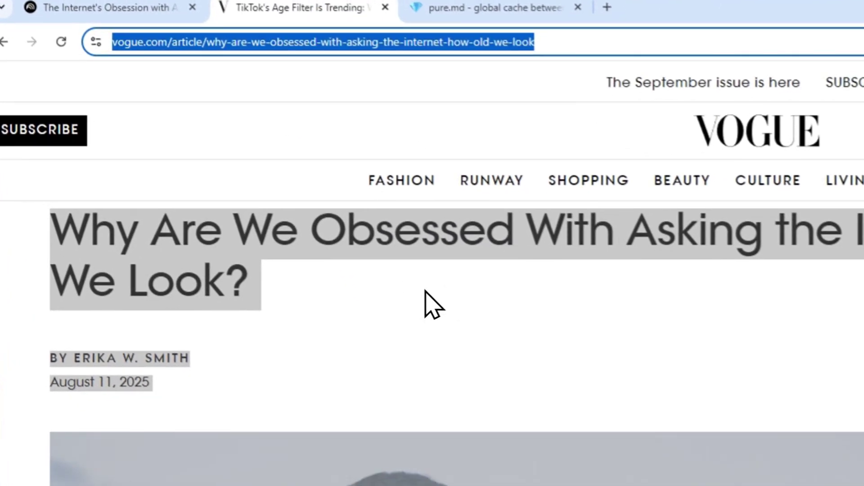
left_click(425, 292)
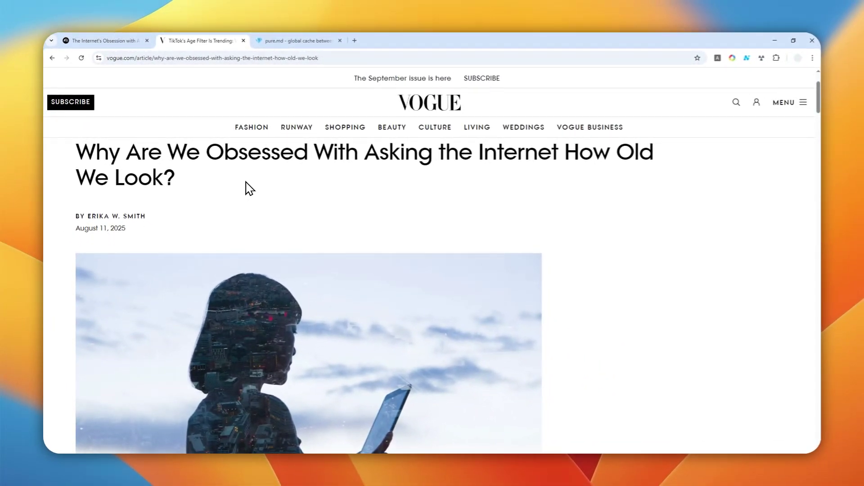
left_click(128, 40)
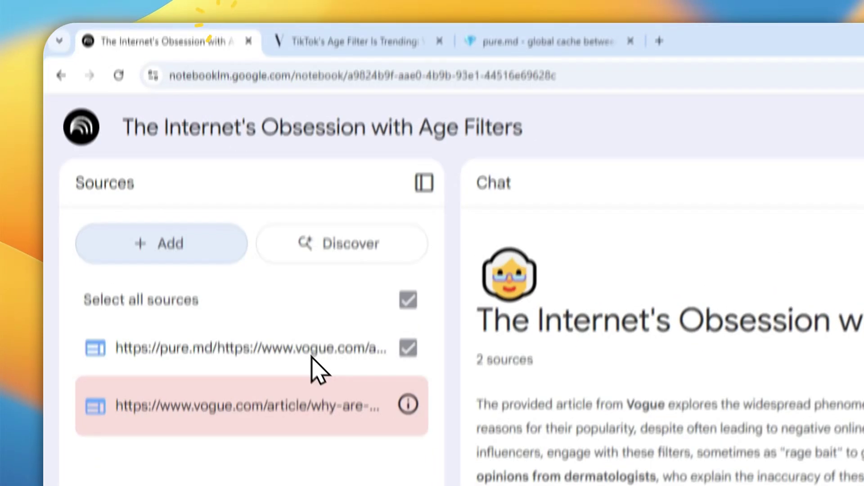